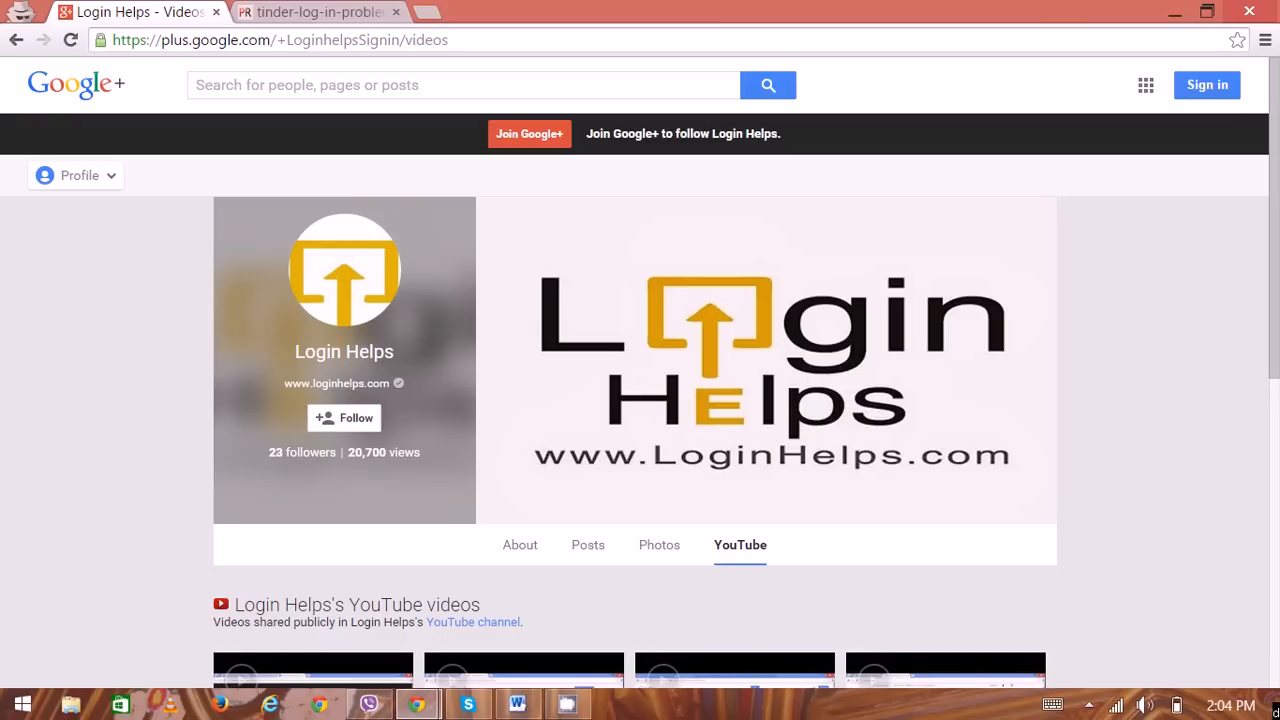
# View the Tinder login problems image in Chrome, then bring the Word fixes document forward
pyautogui.click(310, 12)
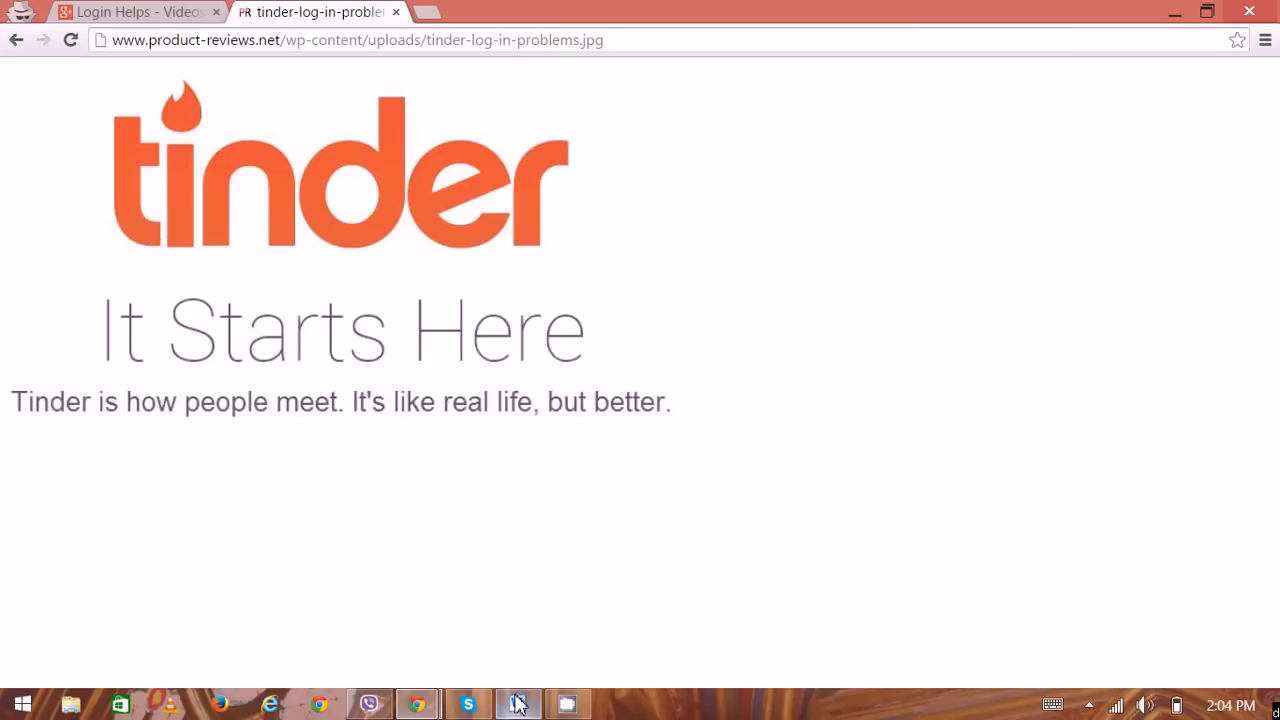
pyautogui.click(518, 704)
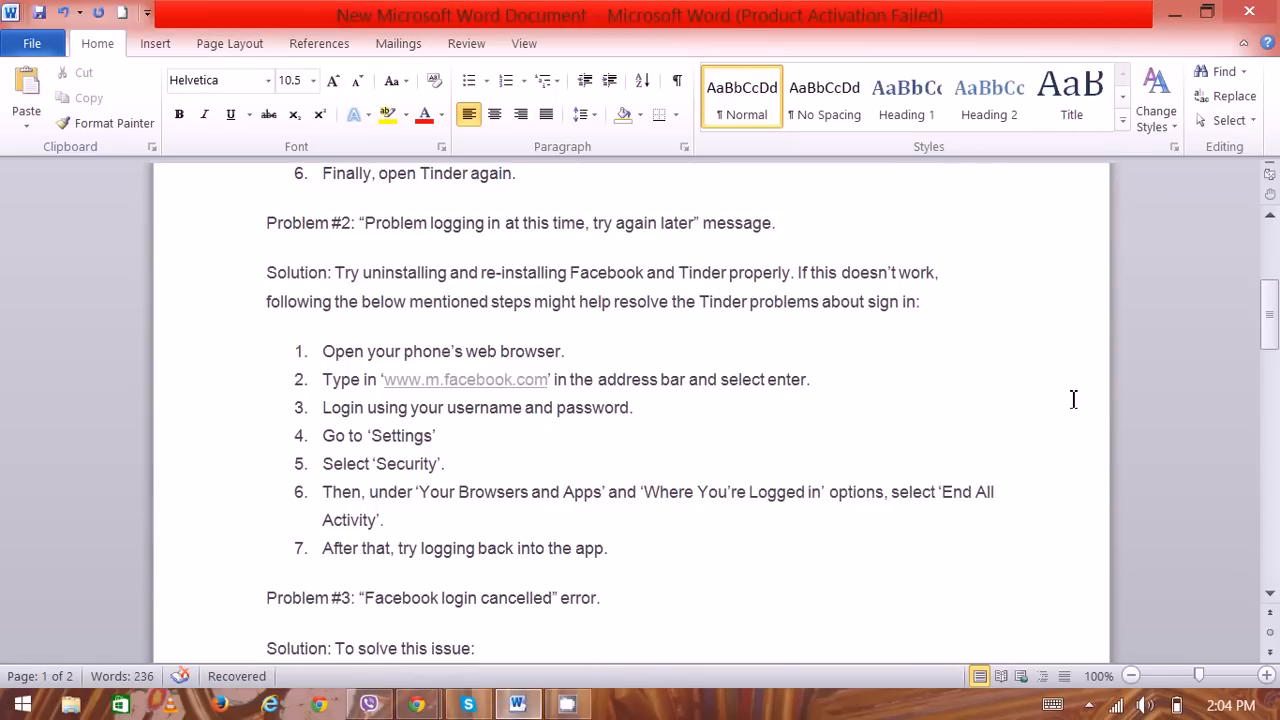
pyautogui.scroll(3, 1073, 400)
pyautogui.scroll(2, 1073, 400)
pyautogui.scroll(3, 1073, 400)
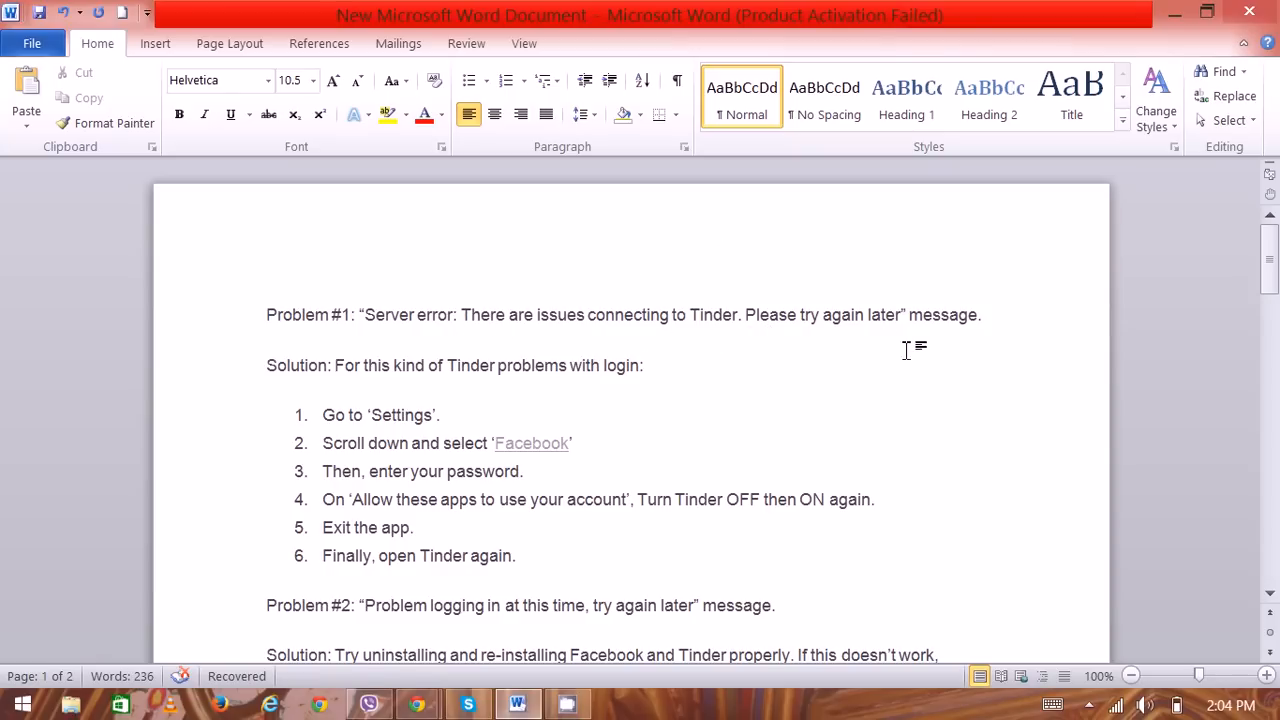
pyautogui.scroll(-2, 660, 380)
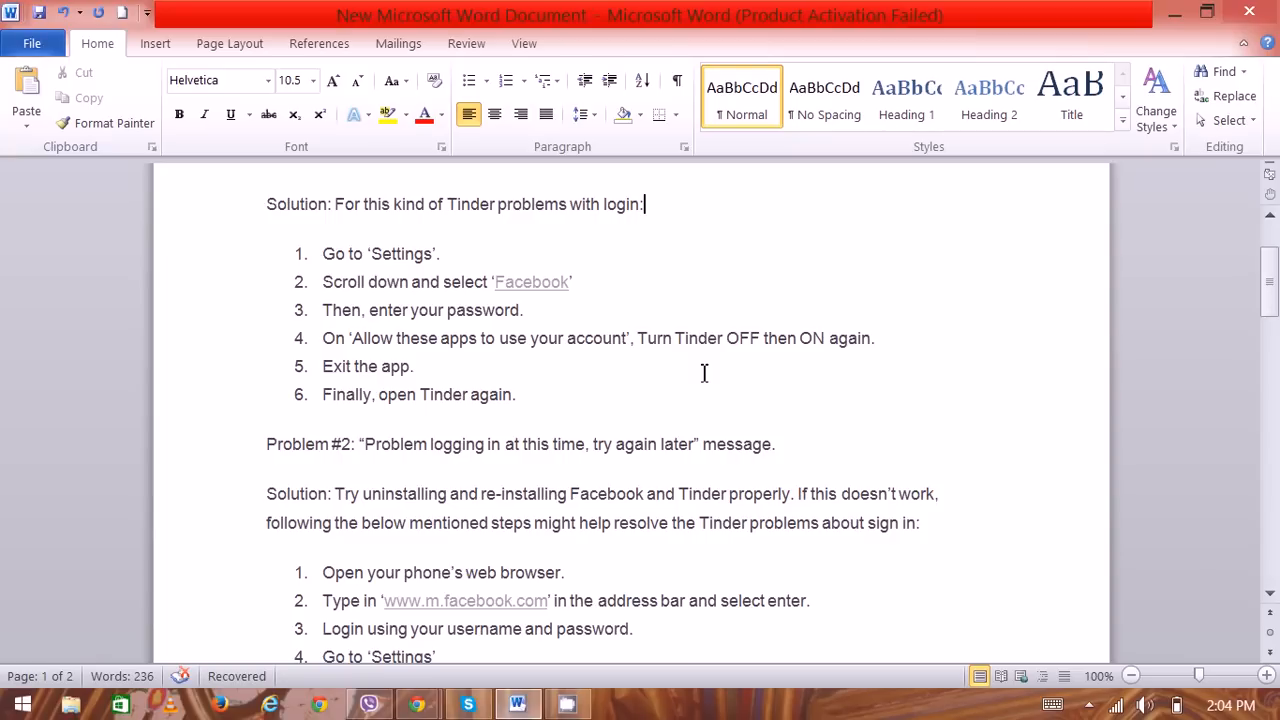
pyautogui.scroll(-1, 496, 455)
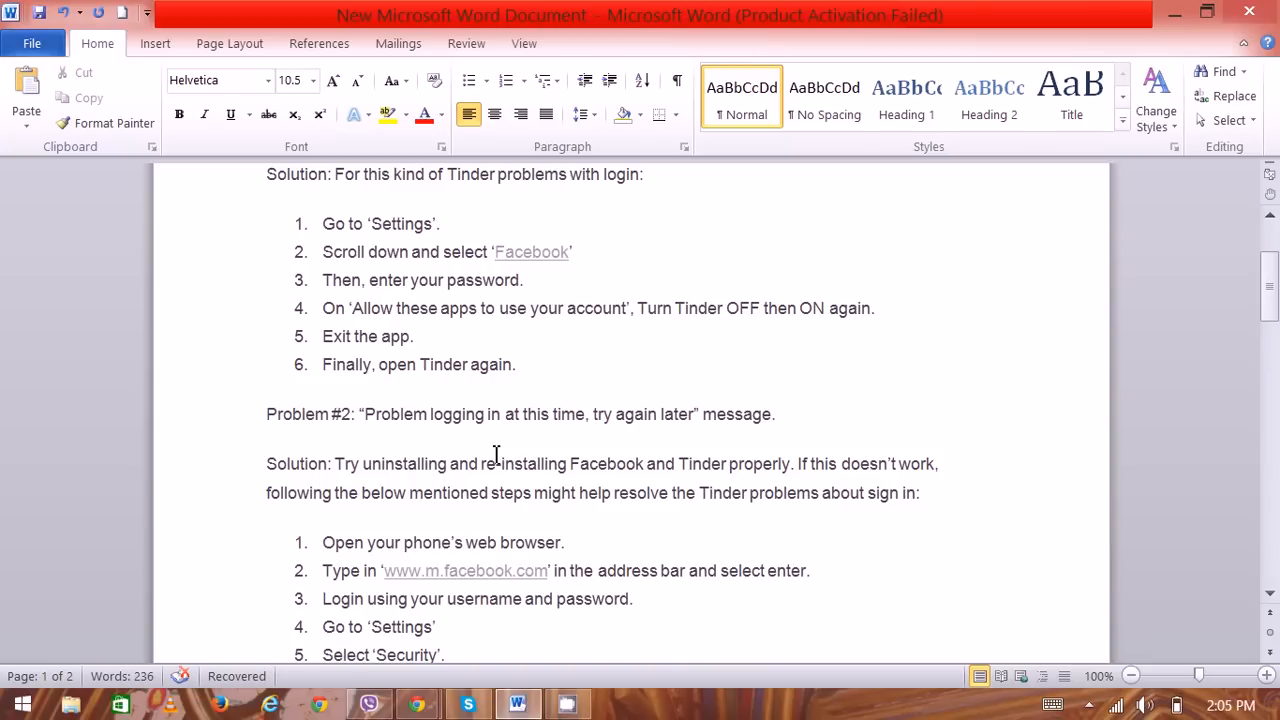
pyautogui.scroll(-1, 496, 455)
pyautogui.scroll(-1, 496, 455)
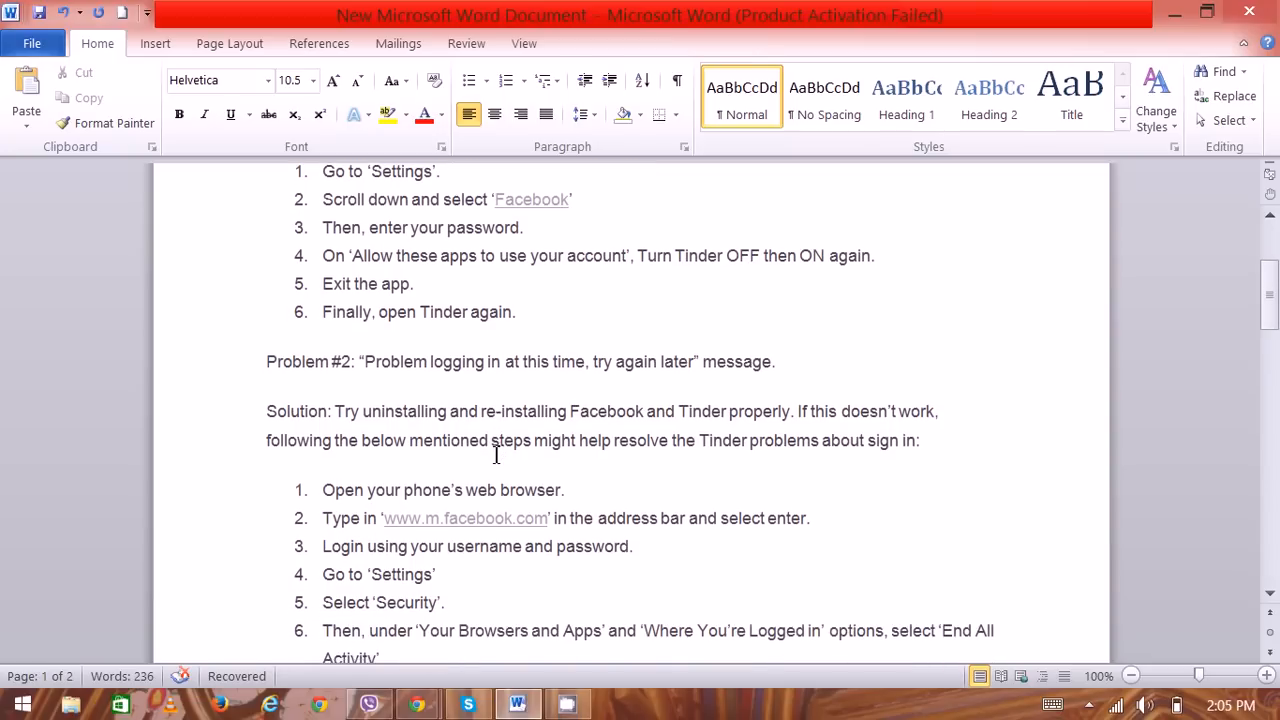
pyautogui.scroll(-1, 496, 455)
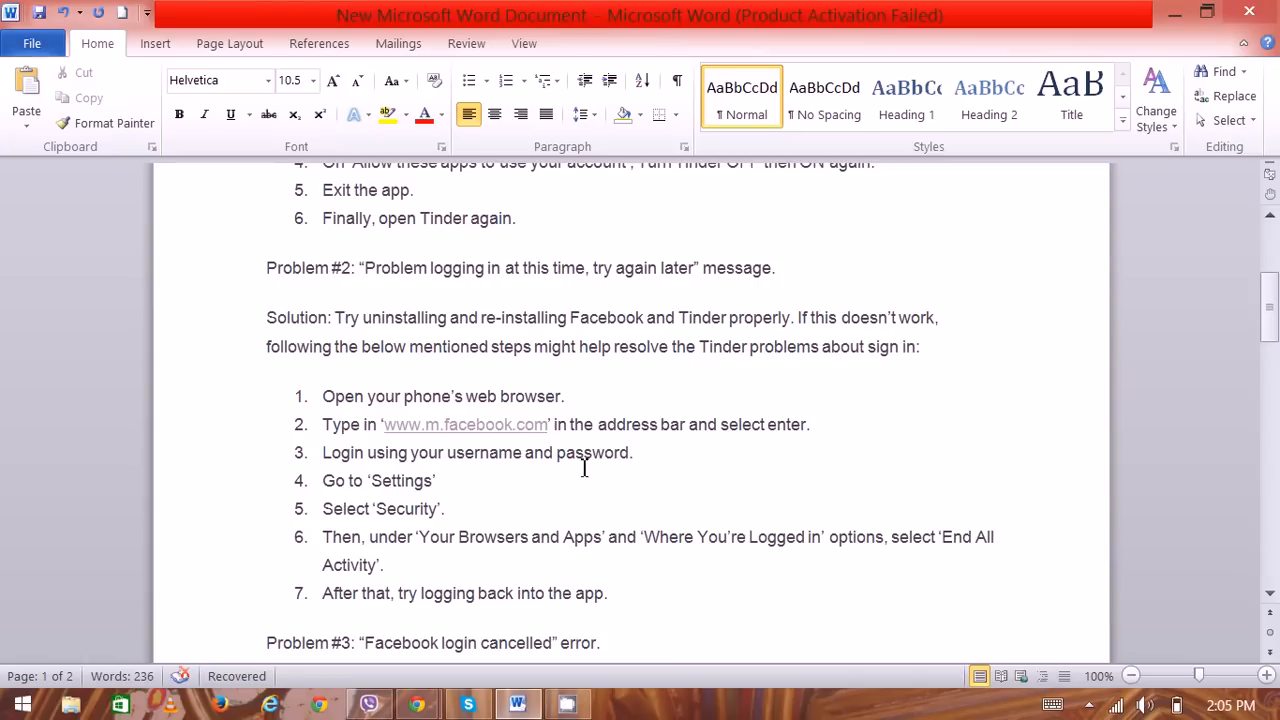
pyautogui.scroll(-1, 585, 469)
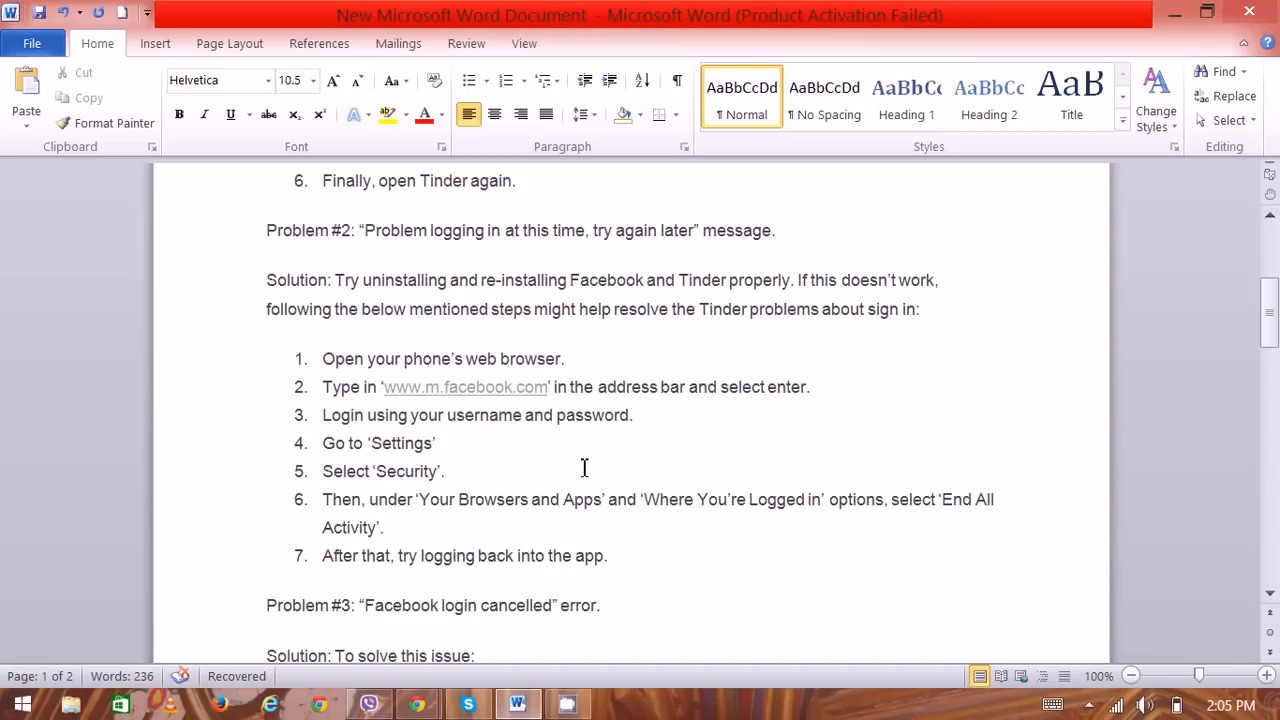
pyautogui.scroll(-1, 585, 469)
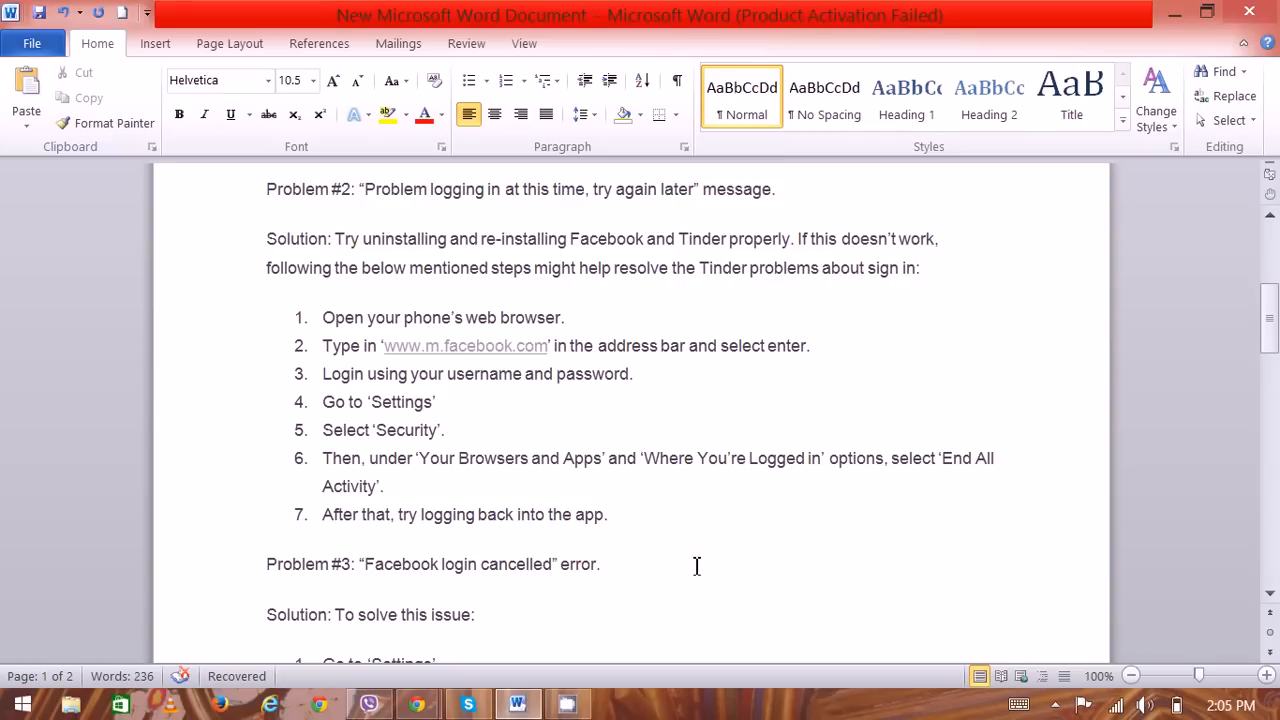
pyautogui.scroll(-3, 697, 567)
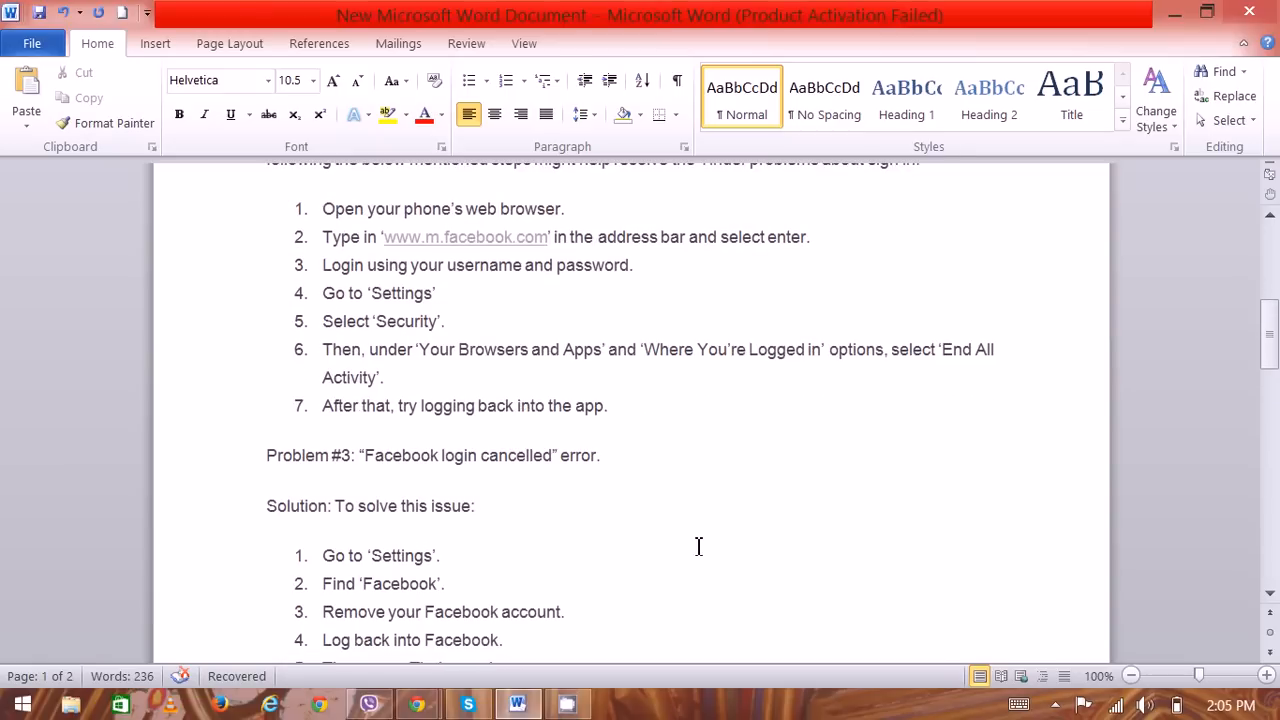
pyautogui.scroll(-3, 702, 533)
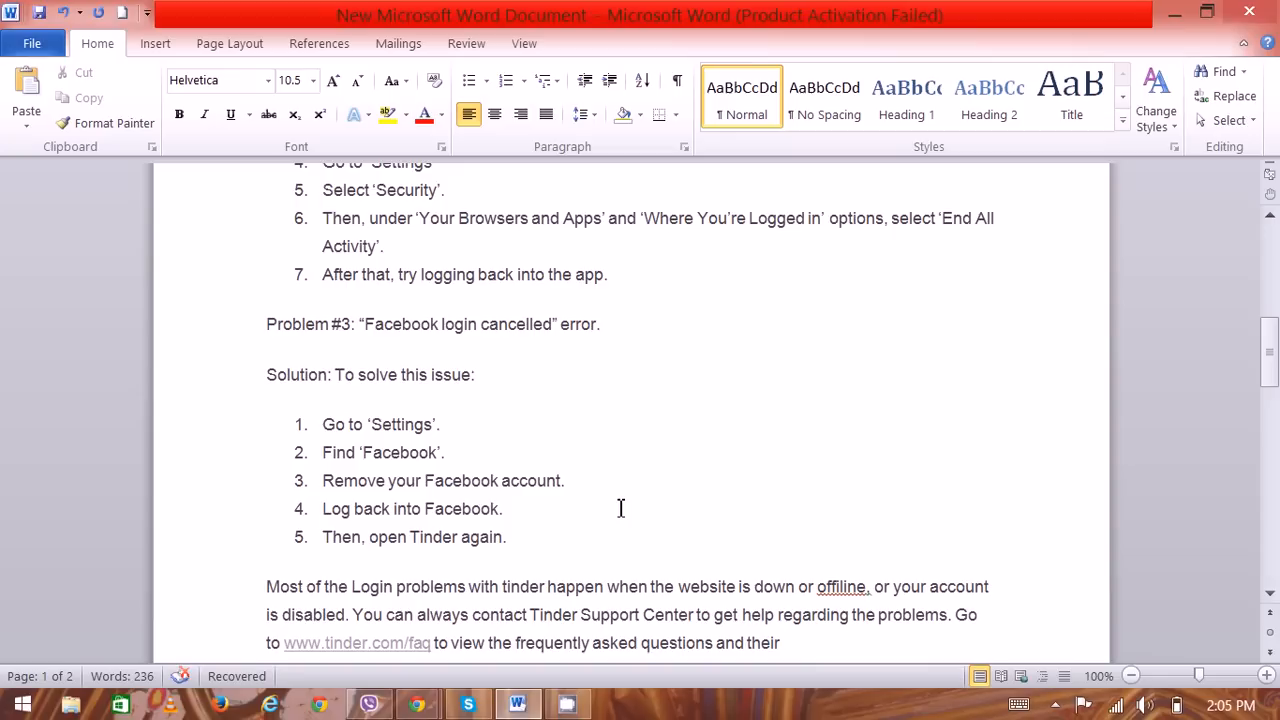
pyautogui.scroll(-2, 610, 501)
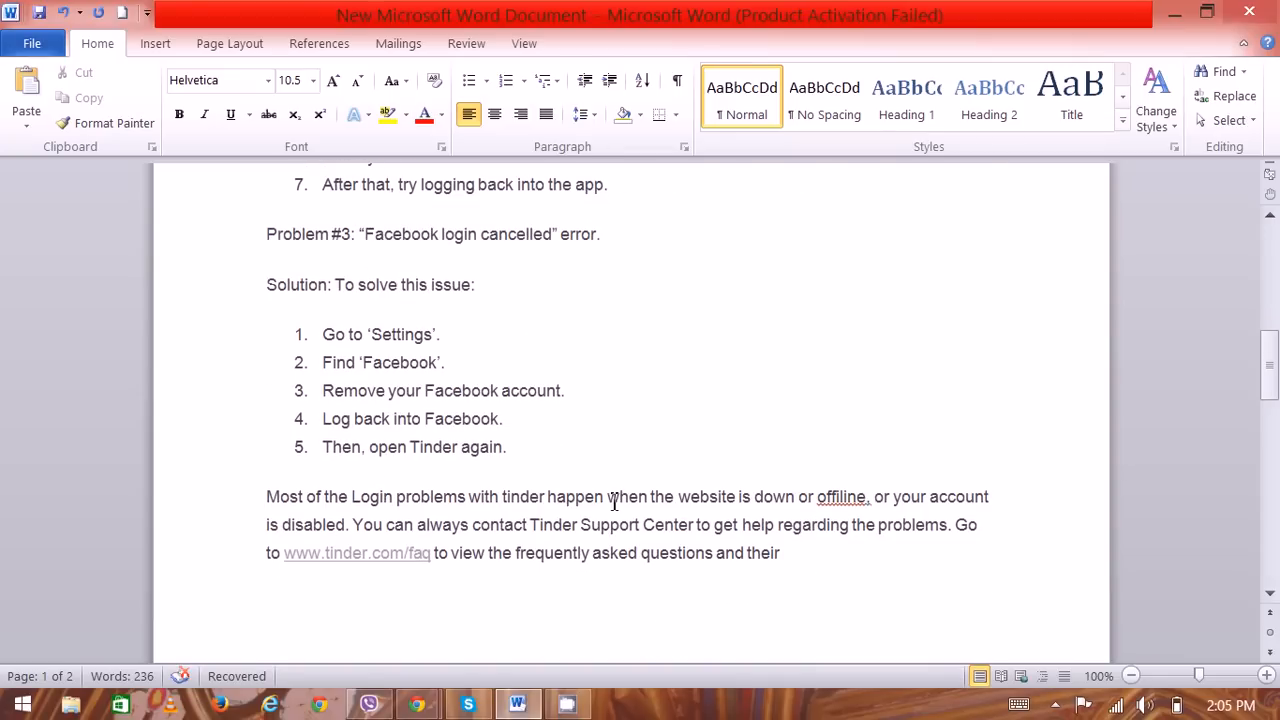